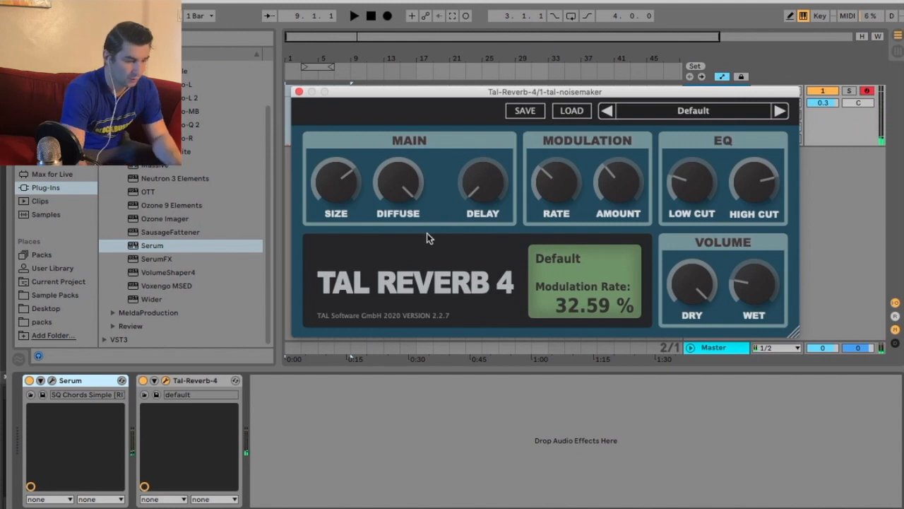
Open the preset dropdown on TAL Reverb 4's name bar
click(694, 111)
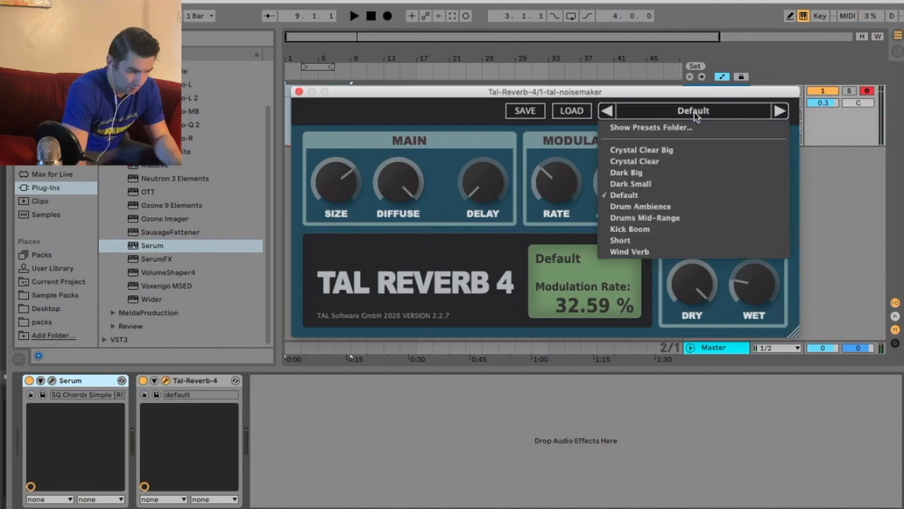
Load Crystal Clear Big and step through Short, Drums Mid-Range, Kick Boom, Dark Small, Dark Big and Drum Ambience
click(687, 152)
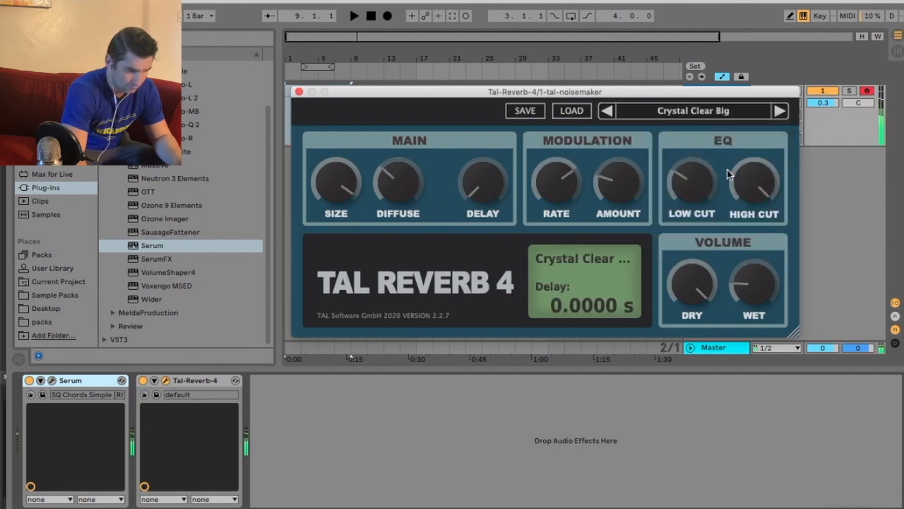
click(780, 111)
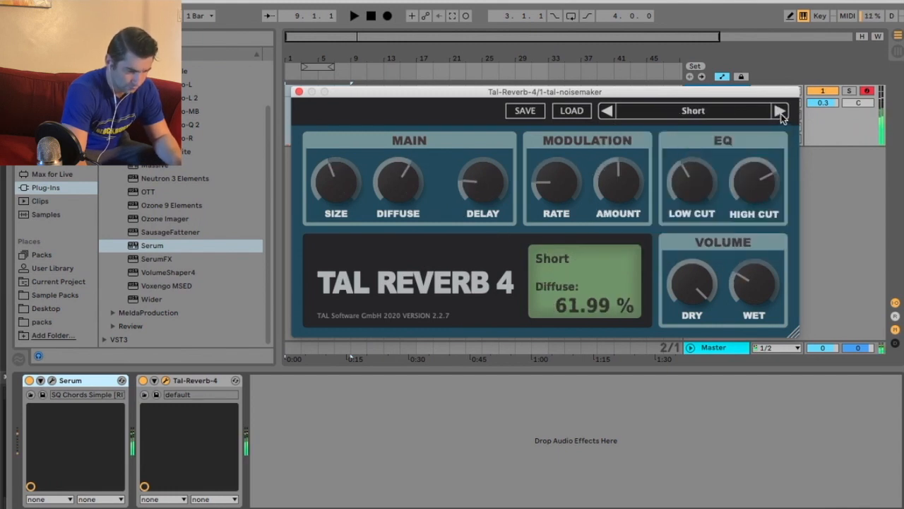
click(779, 111)
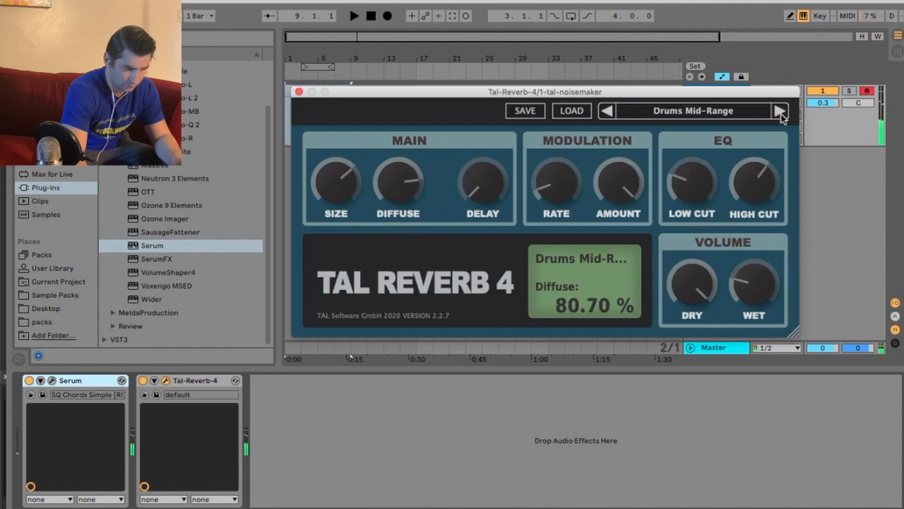
click(780, 111)
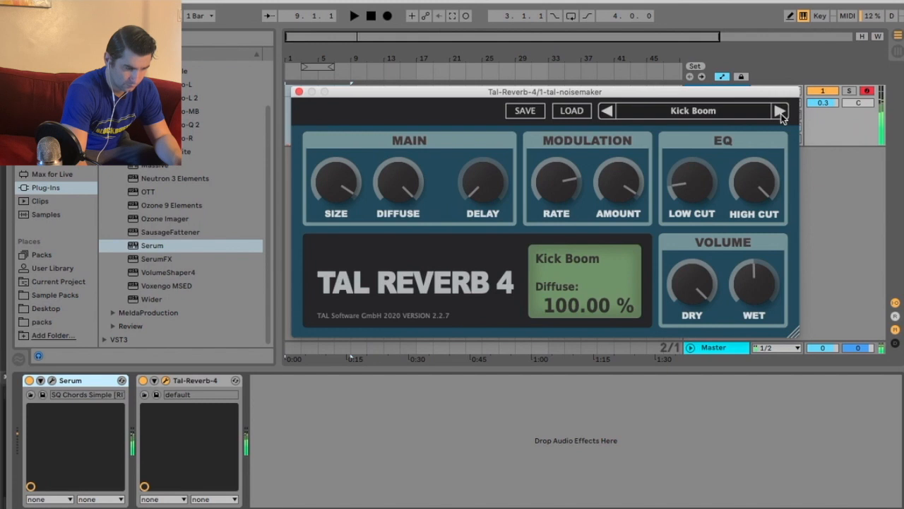
click(780, 111)
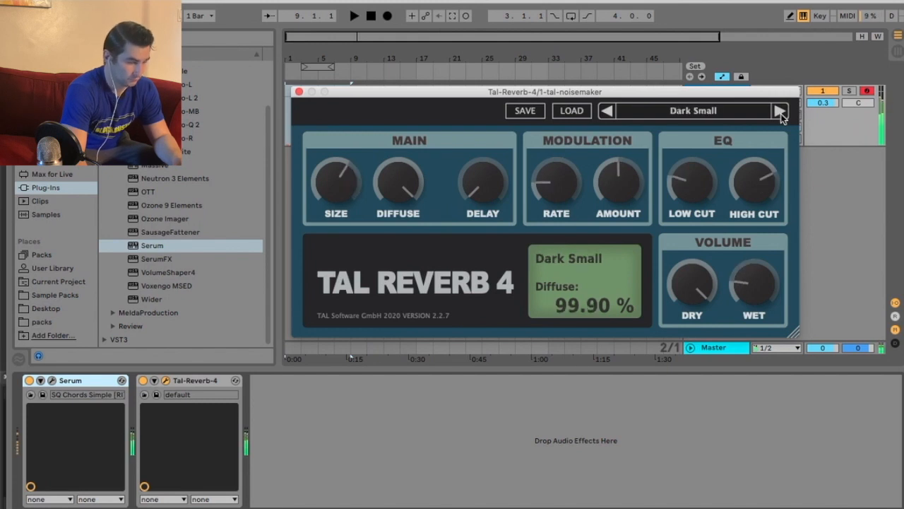
click(780, 111)
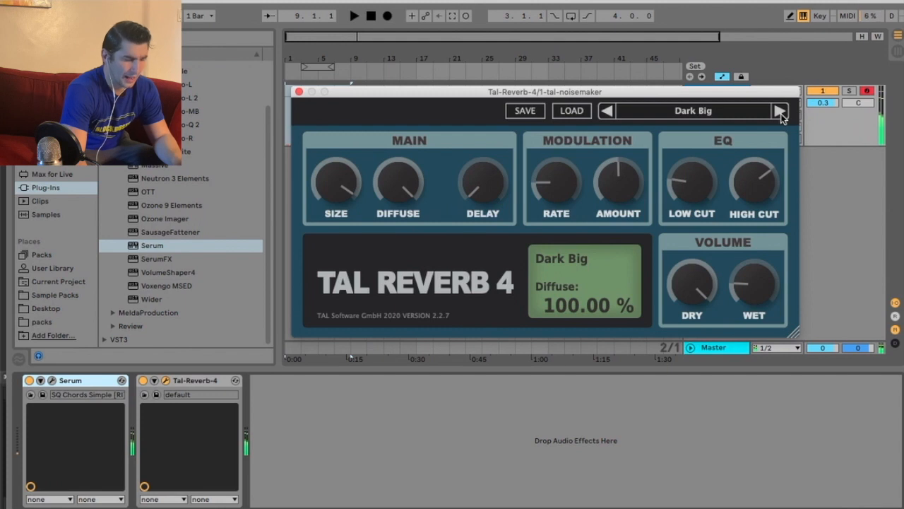
click(779, 111)
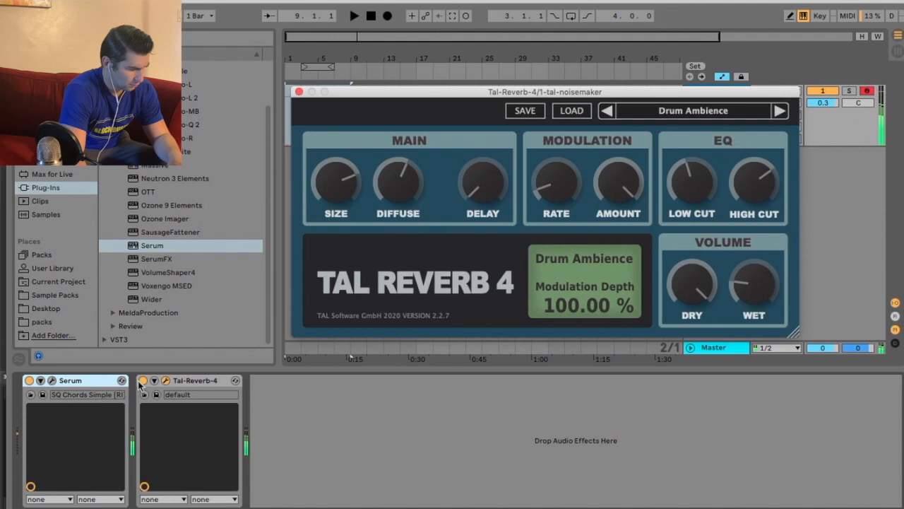
Bypass the reverb to compare, advance to Wind Verb, and lower High Cut to 502 Hz
click(141, 380)
click(142, 380)
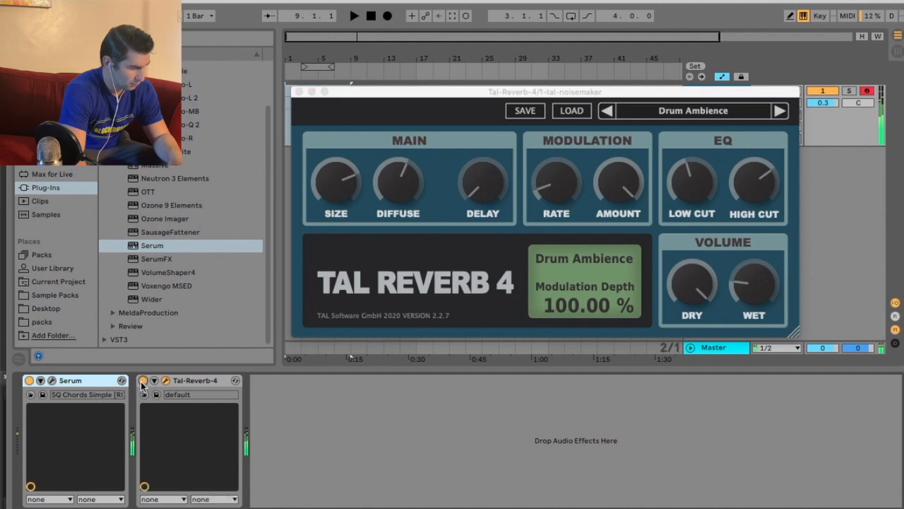
click(780, 111)
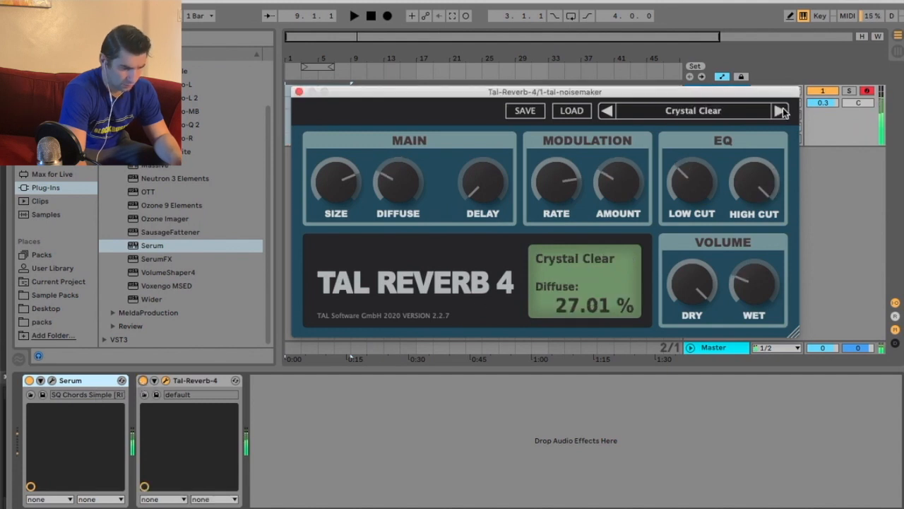
click(781, 110)
click(779, 111)
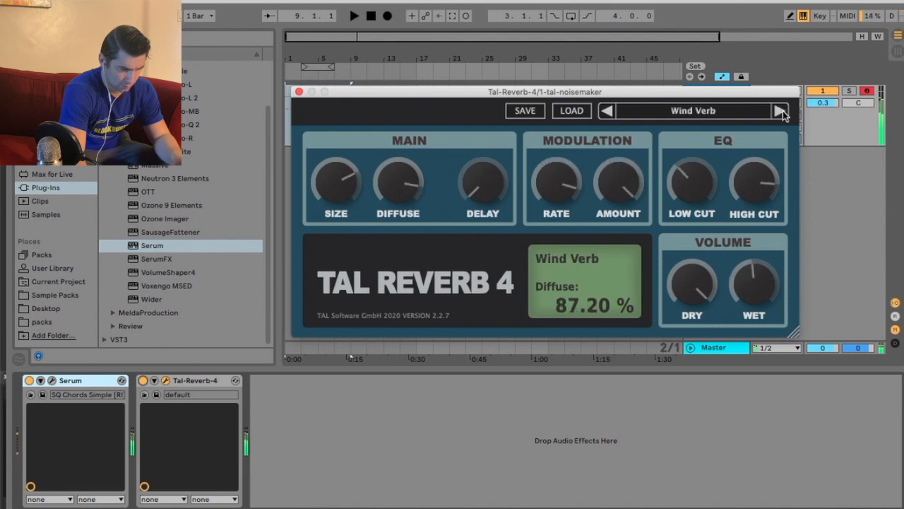
drag(772, 173, 744, 269)
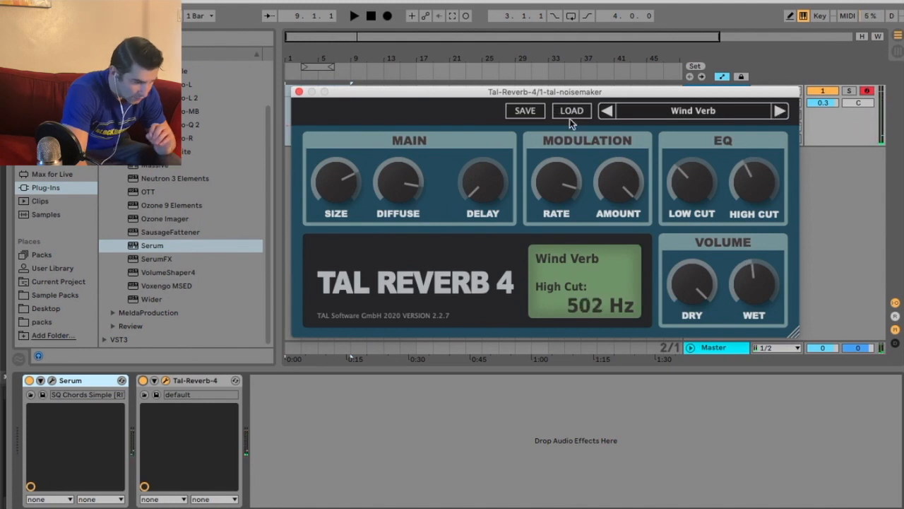
Load TAL Reverb 4's Default preset from the preset list
click(653, 112)
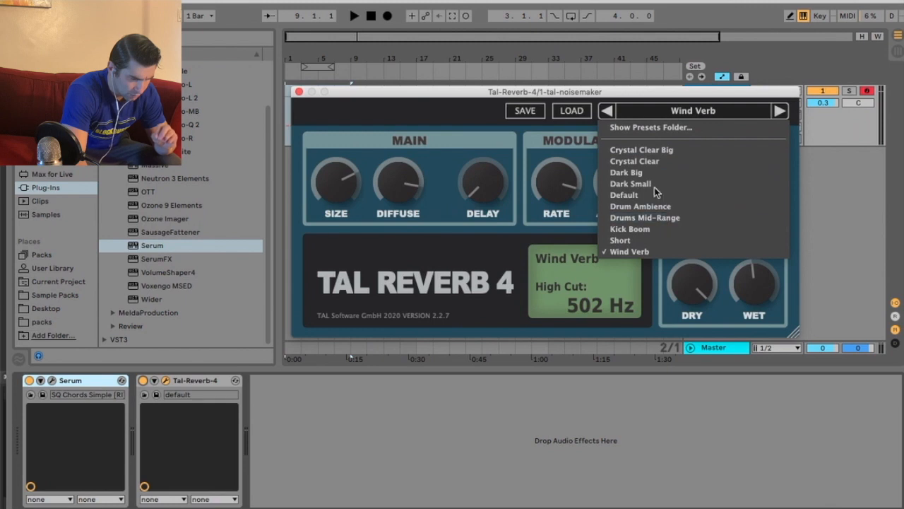
click(337, 78)
click(689, 108)
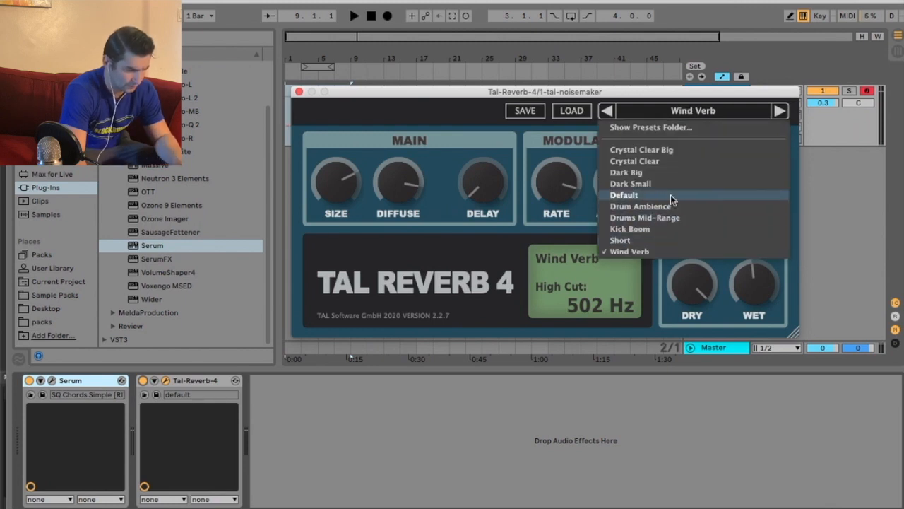
click(669, 192)
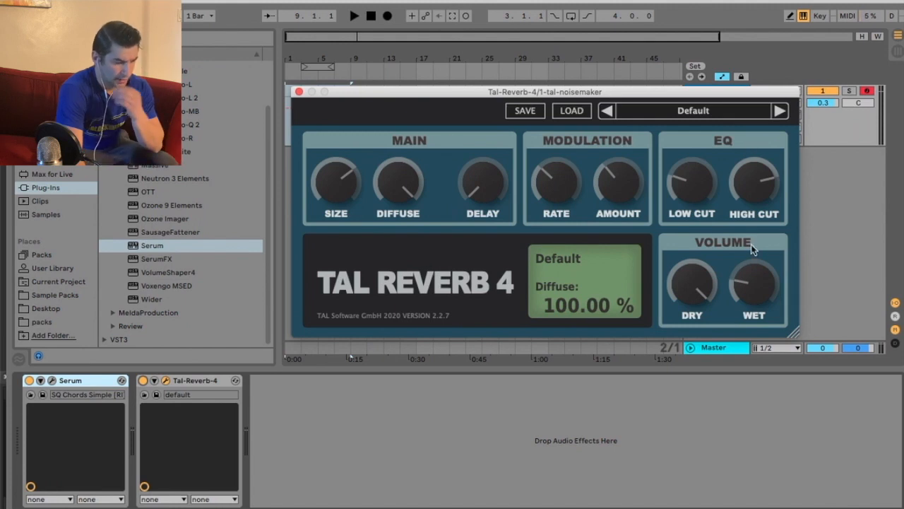
Set Wet to 100 % and Dry to 0 %, then close the plugin window
click(750, 286)
click(704, 291)
drag(768, 291, 759, 159)
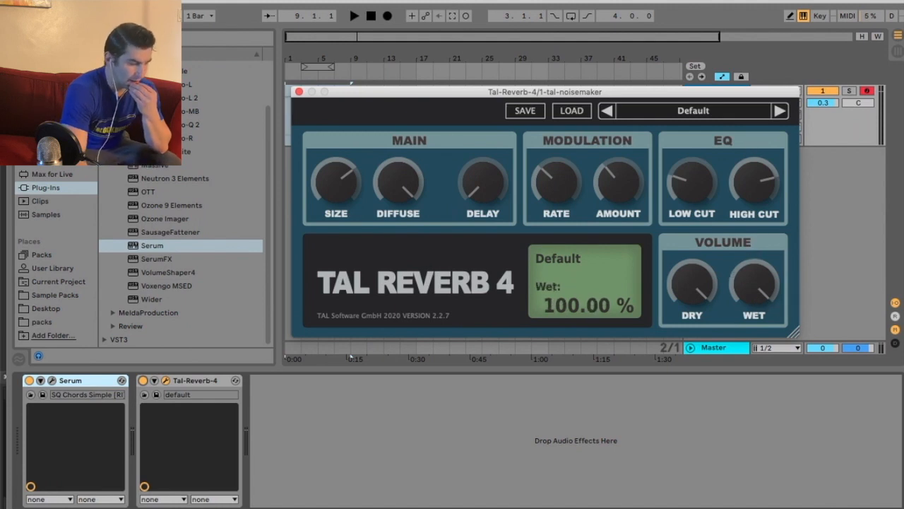
drag(687, 278, 541, 278)
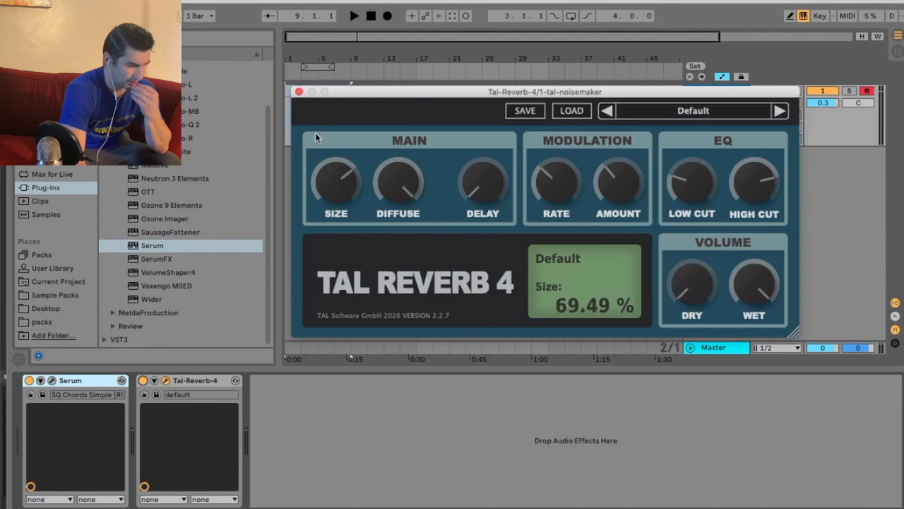
click(299, 92)
Group TAL Reverb 4 into an Audio Effect Rack, after undoing an accidental delete
right_click(211, 380)
click(251, 461)
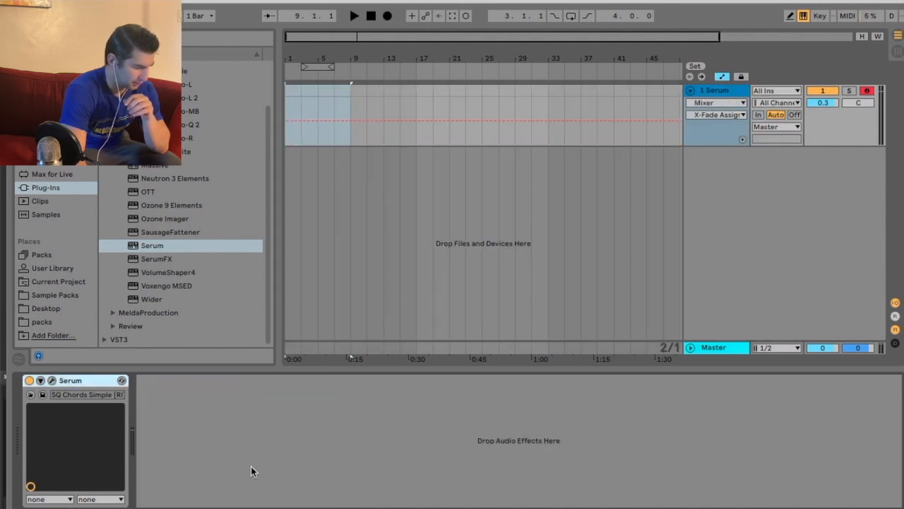
key(super+z)
right_click(190, 382)
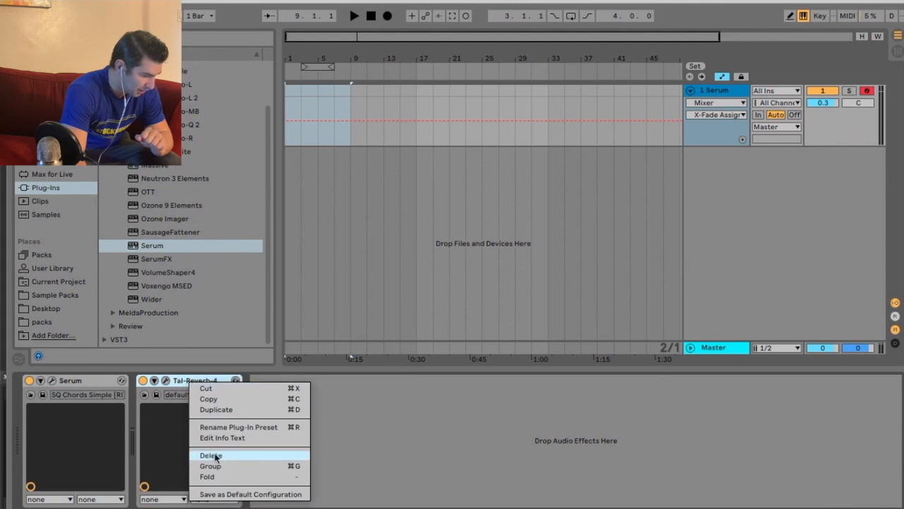
click(214, 465)
Add a second chain to the rack and reopen the reverb's plugin window
right_click(188, 441)
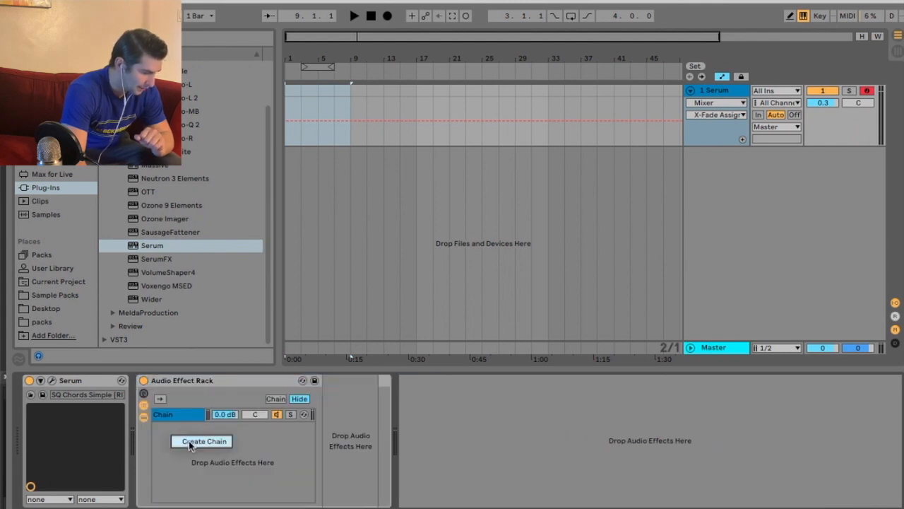
click(190, 441)
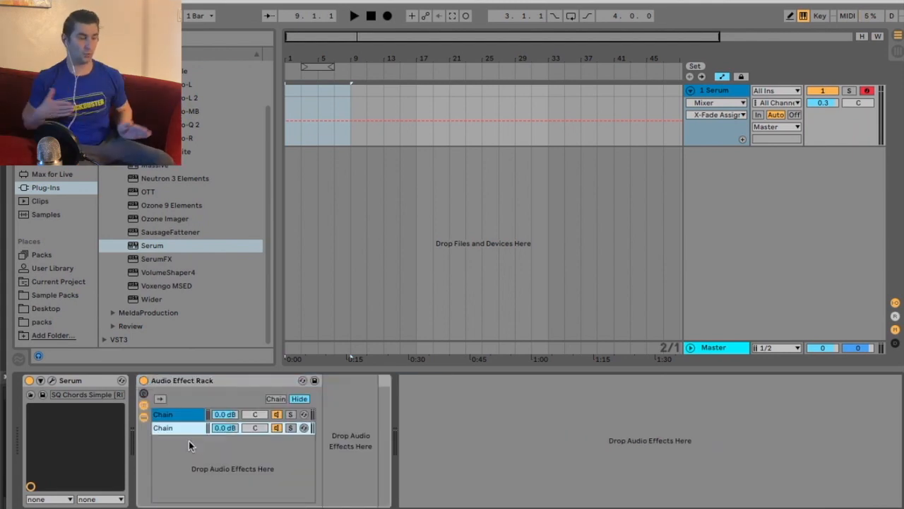
click(192, 426)
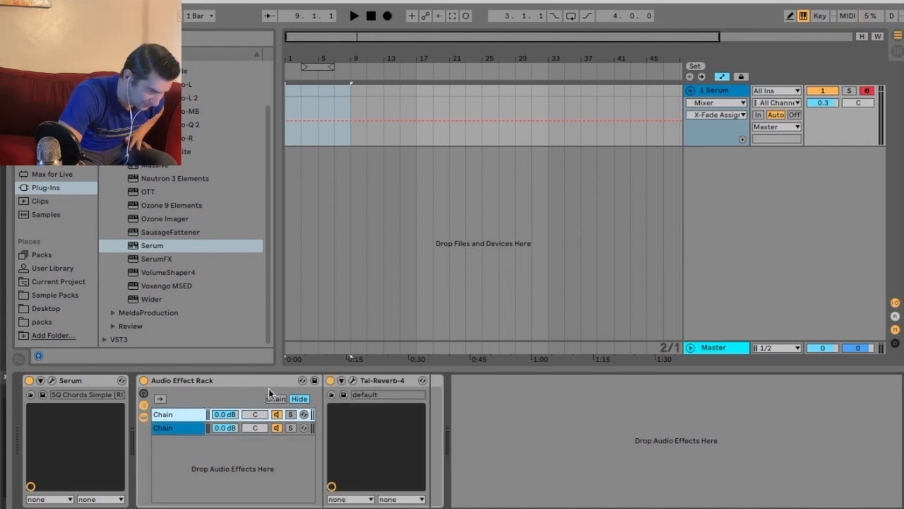
click(352, 381)
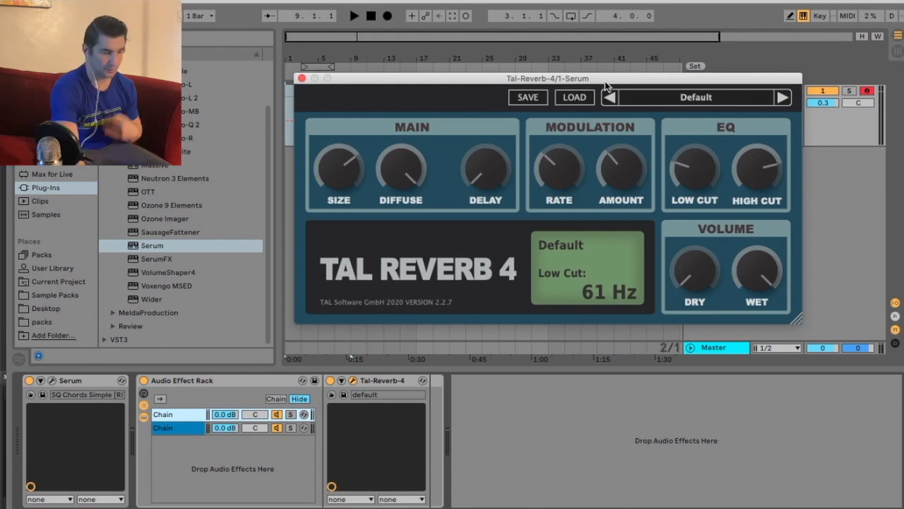
Make TAL Reverb 4 fully wet at 100 %
drag(755, 283, 721, 375)
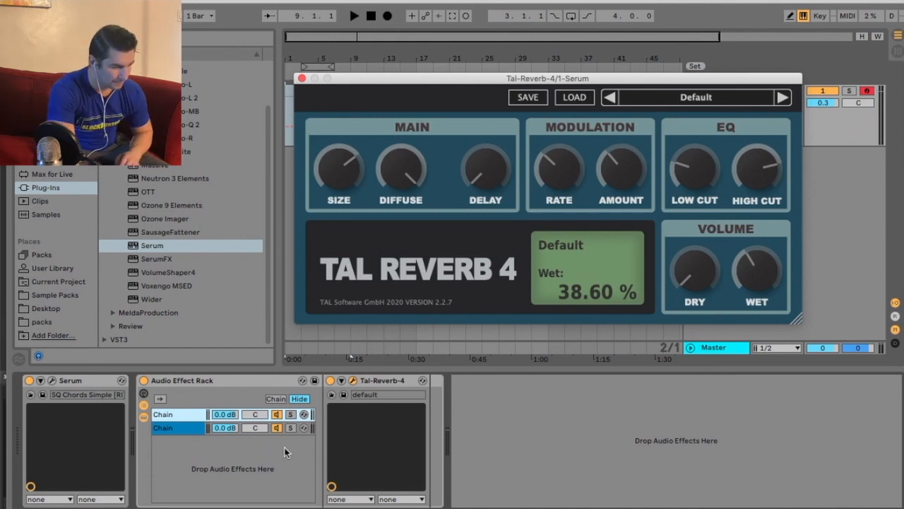
click(196, 428)
click(189, 417)
mouse_move(702, 275)
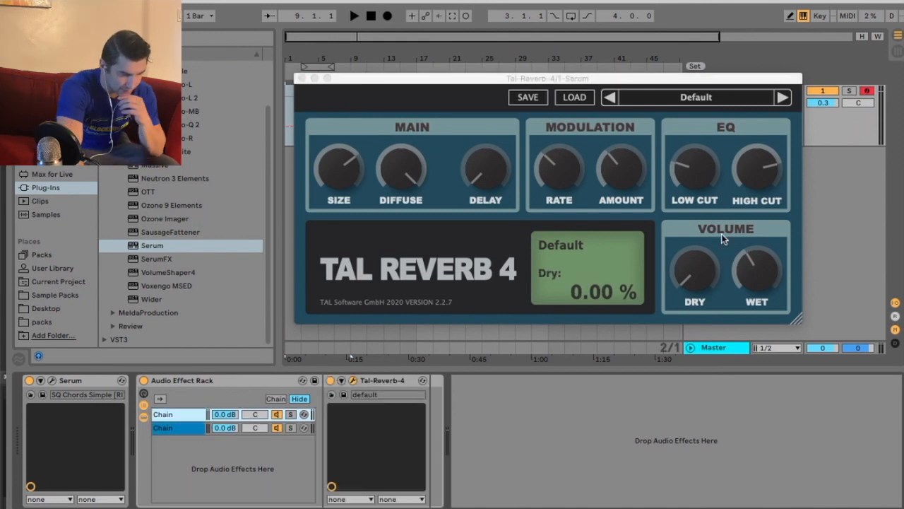
mouse_move(762, 270)
drag(618, 83, 617, 74)
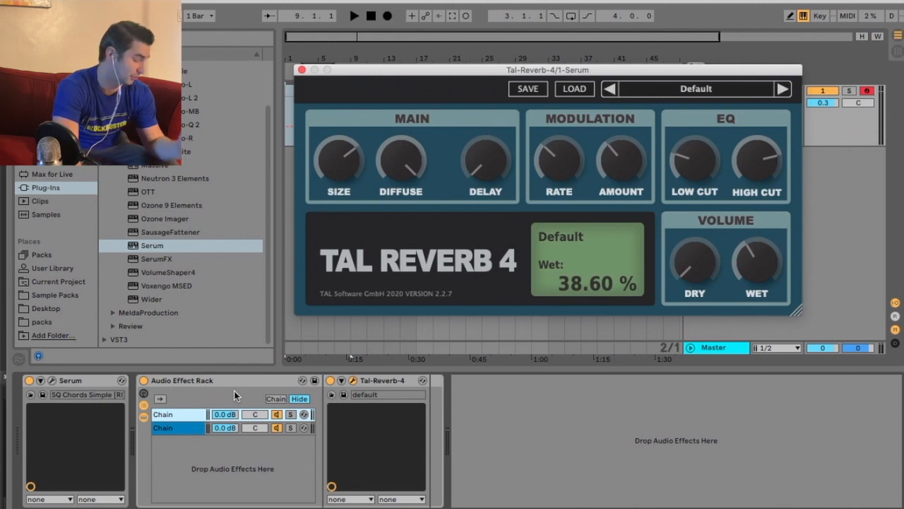
drag(753, 260, 753, 260)
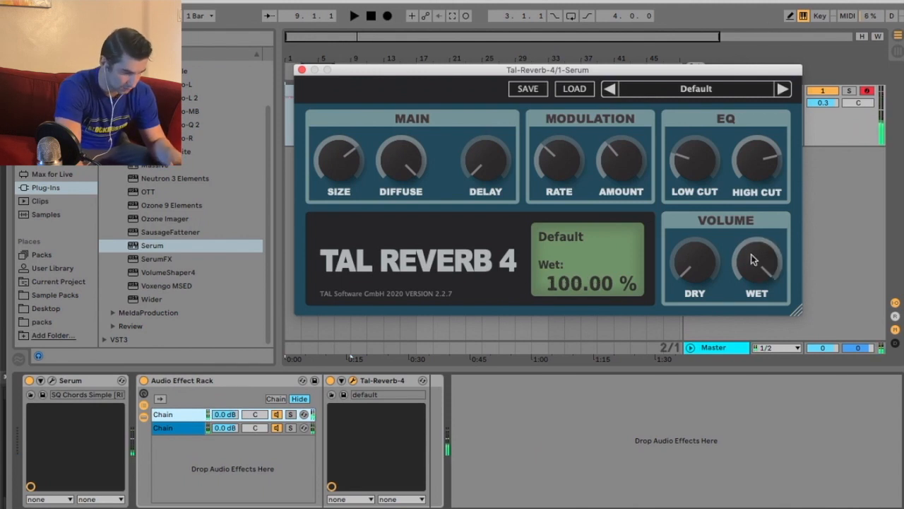
Set the reverb size to about 51.71 % and diffusion to 100 %
click(182, 423)
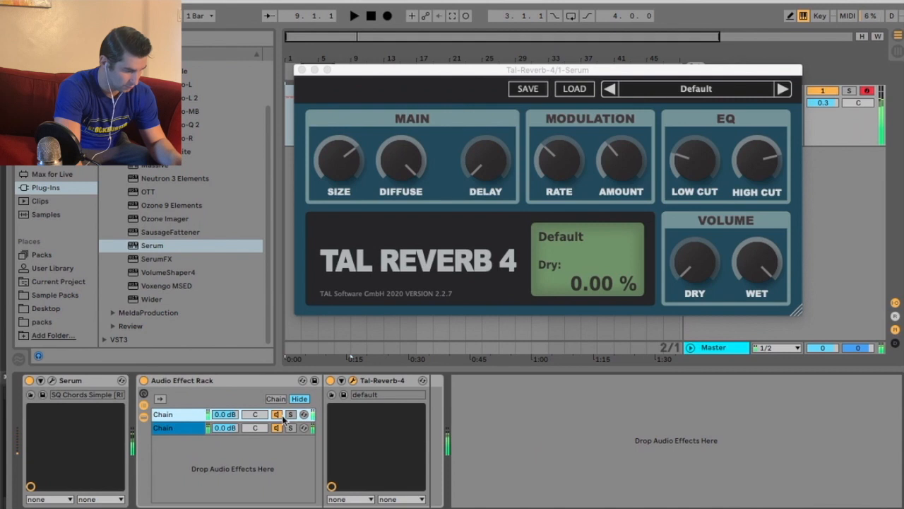
click(167, 429)
click(172, 415)
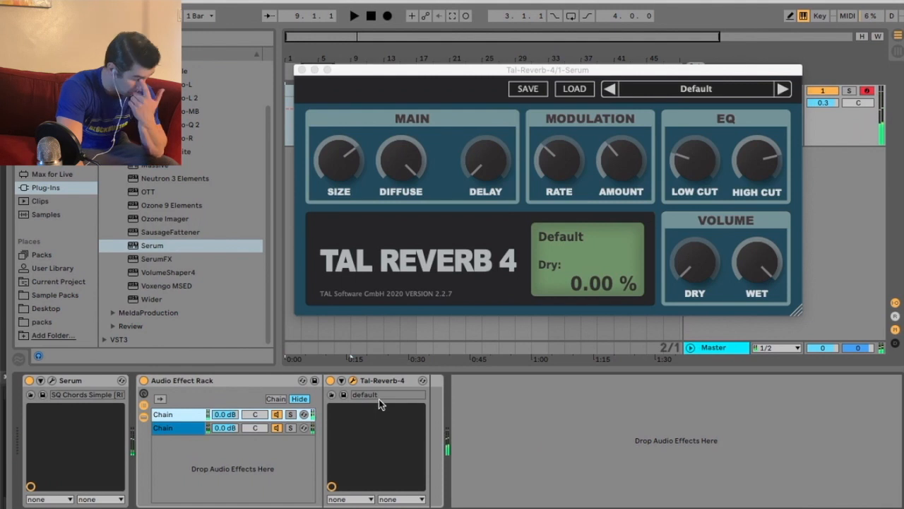
drag(344, 179, 353, 64)
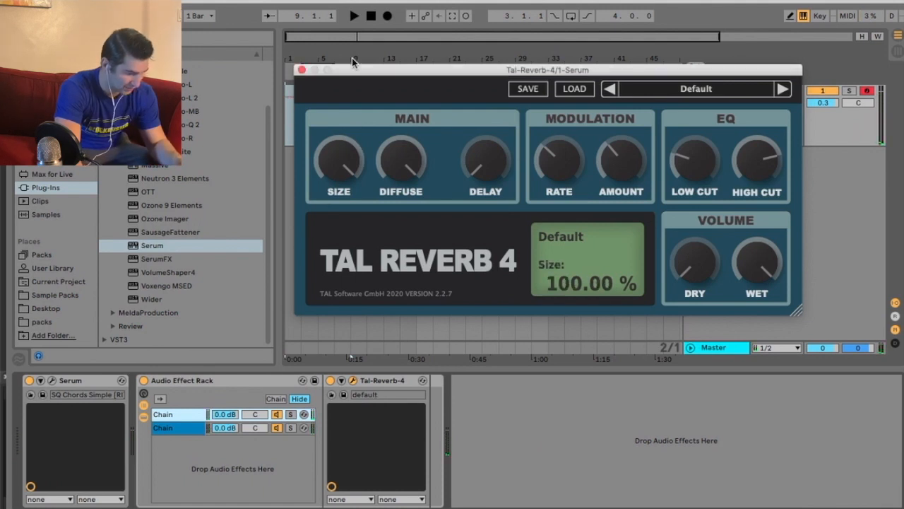
double_click(338, 157)
mouse_move(329, 173)
mouse_down()
mouse_move(325, 210)
mouse_move(322, 157)
mouse_up()
drag(392, 161, 373, 83)
drag(402, 175, 372, 349)
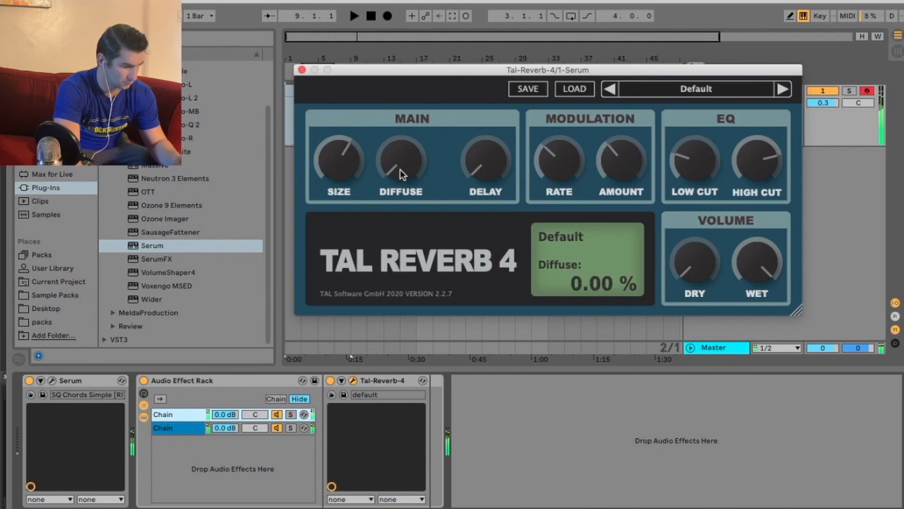
drag(397, 173, 398, 2)
Reset the reverb delay and set modulation rate to 94.17 % and depth to 74.72 %
drag(487, 174, 489, 5)
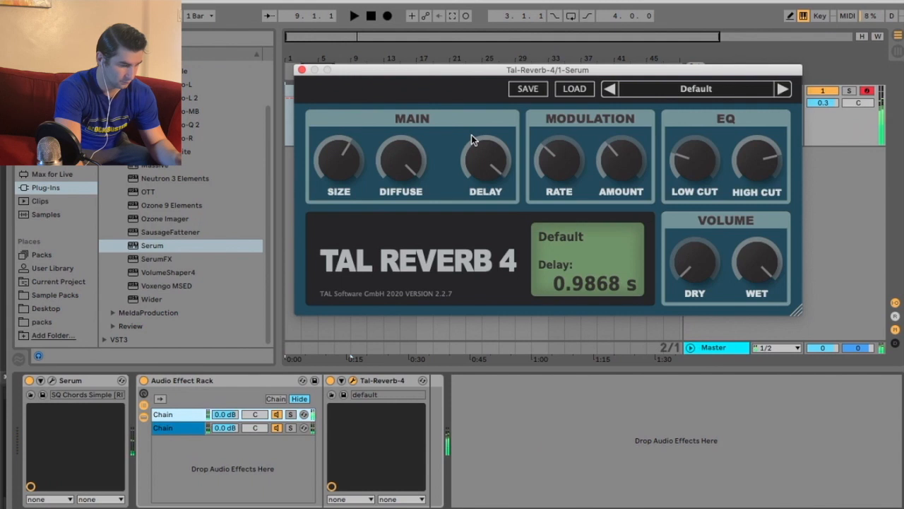
double_click(485, 150)
click(558, 152)
drag(563, 164, 561, 186)
drag(624, 164, 632, 97)
drag(563, 160, 571, 113)
drag(615, 157, 611, 205)
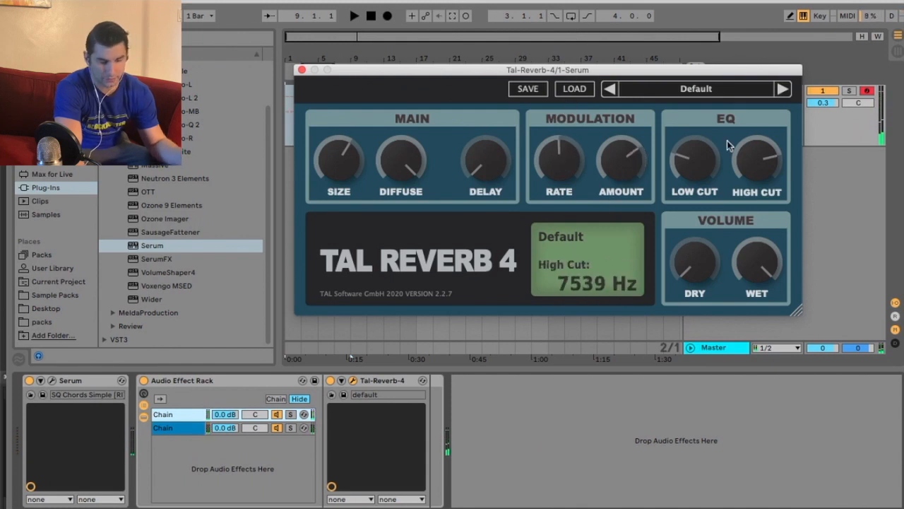
click(52, 147)
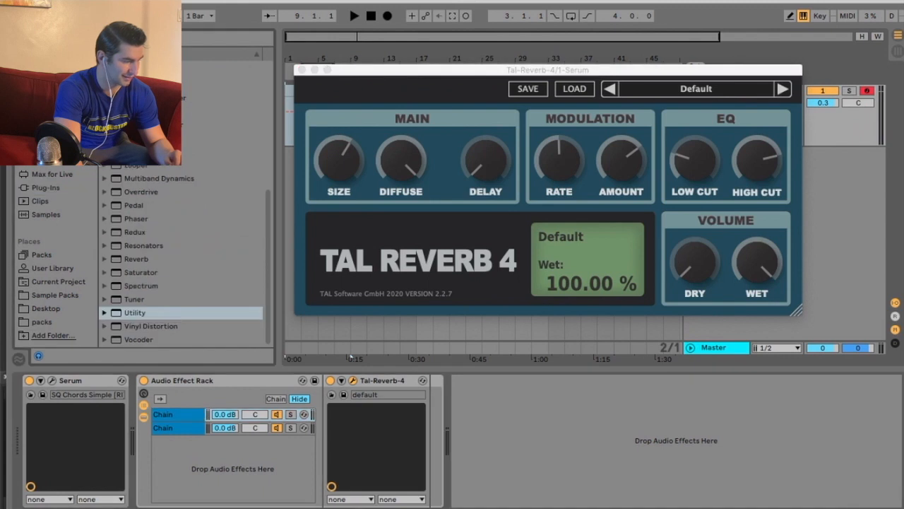
Add EQ Eight after the reverb with a band-1 low cut and band-8 high cut near 5.50 kHz
scroll(168, 230, up, 8)
drag(139, 254, 436, 439)
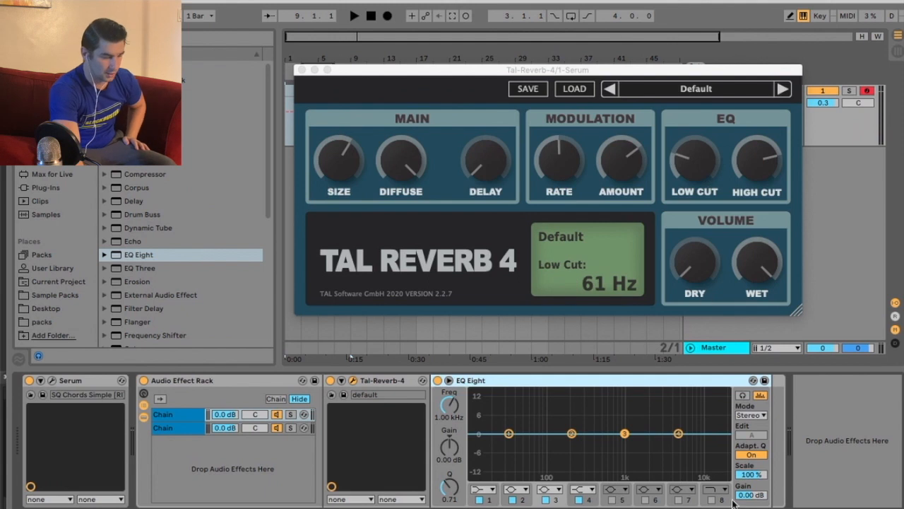
click(486, 416)
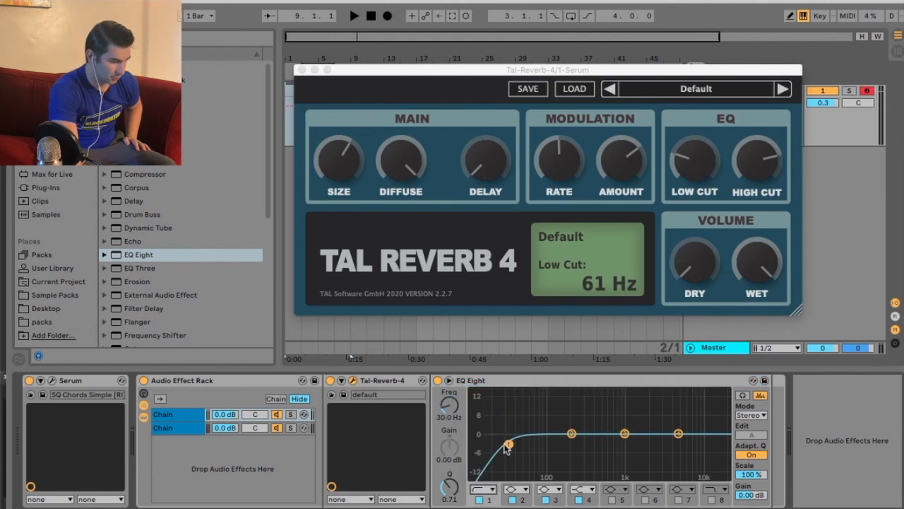
click(713, 499)
drag(720, 443, 680, 449)
drag(553, 445, 661, 453)
Tune EQ cuts to 119 Hz and 7.42 kHz, dip bands 2–3, and shrink reverb size to 76 %
drag(621, 144, 549, 339)
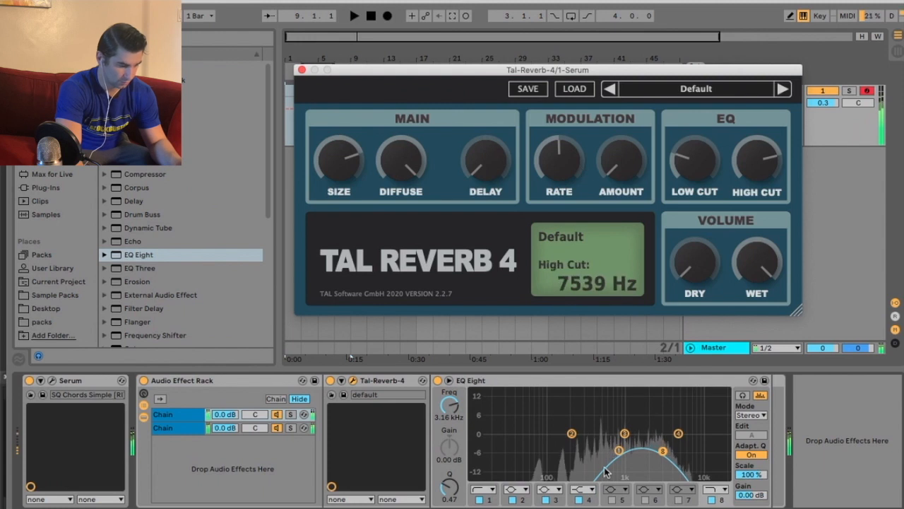
drag(618, 448, 553, 457)
drag(625, 433, 601, 447)
drag(662, 450, 694, 453)
drag(572, 433, 664, 444)
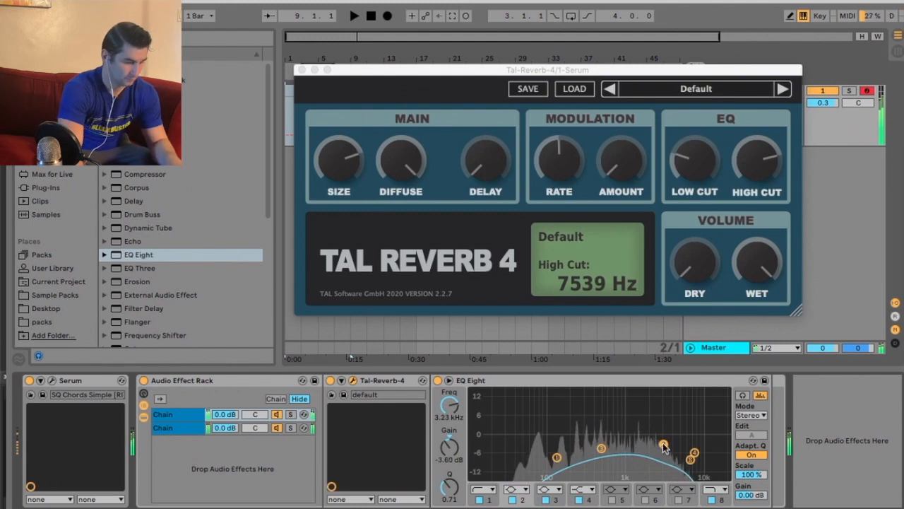
drag(345, 169, 337, 194)
drag(404, 172, 398, 160)
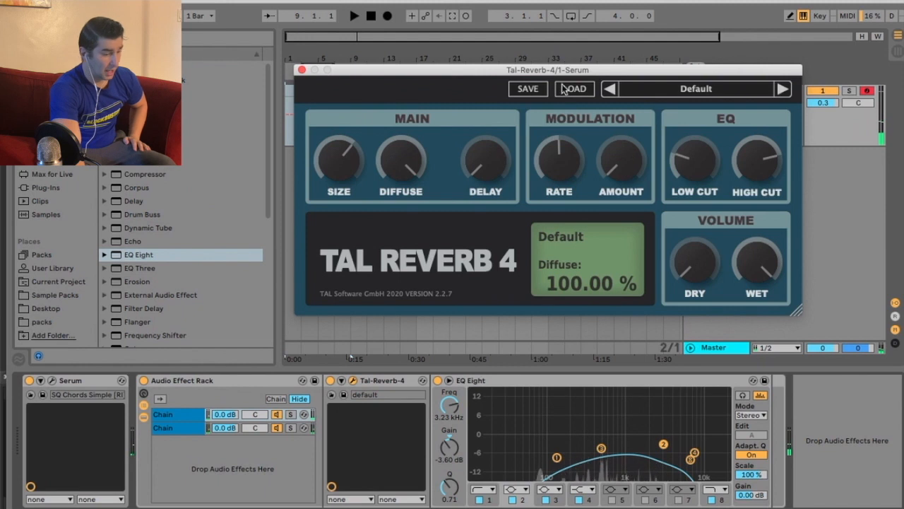
Nudge the plugin window up and select Ableton's built-in Reverb in the Audio Effects list
drag(565, 71, 564, 56)
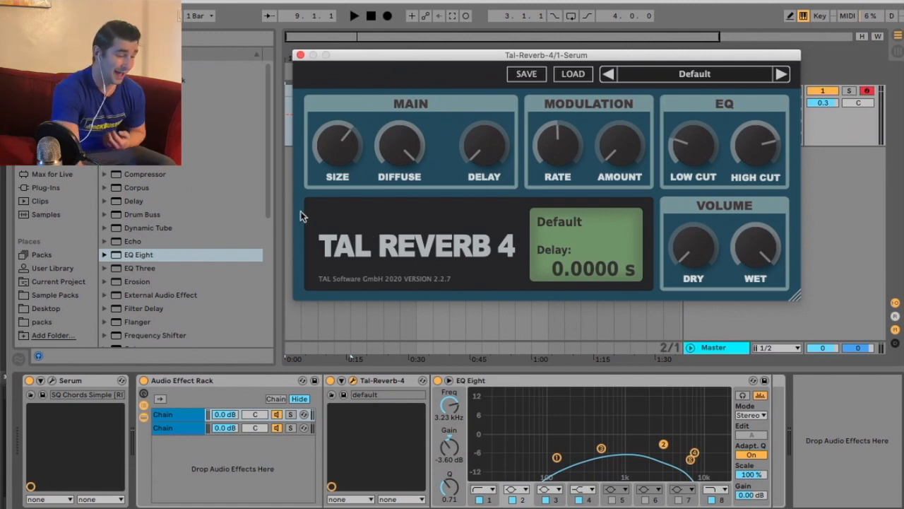
scroll(268, 171, down, 8)
click(174, 261)
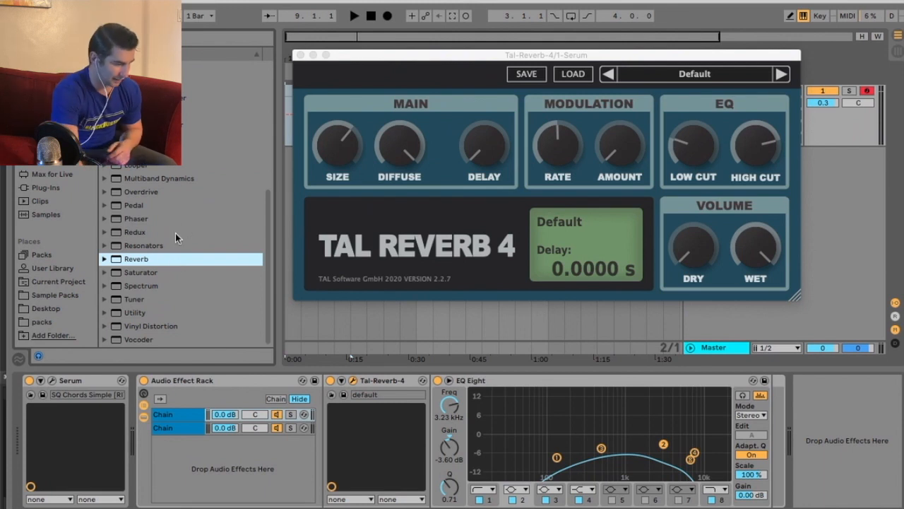
drag(170, 260, 752, 434)
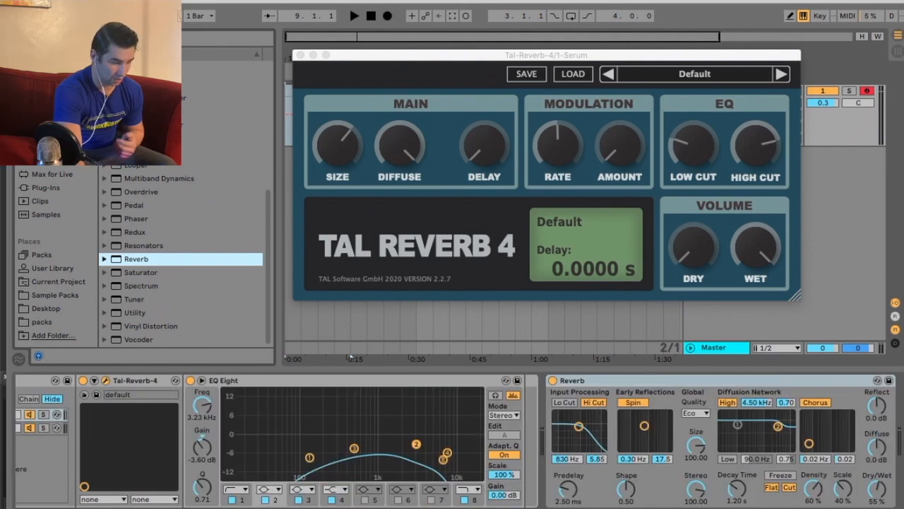
scroll(744, 408, left, 5)
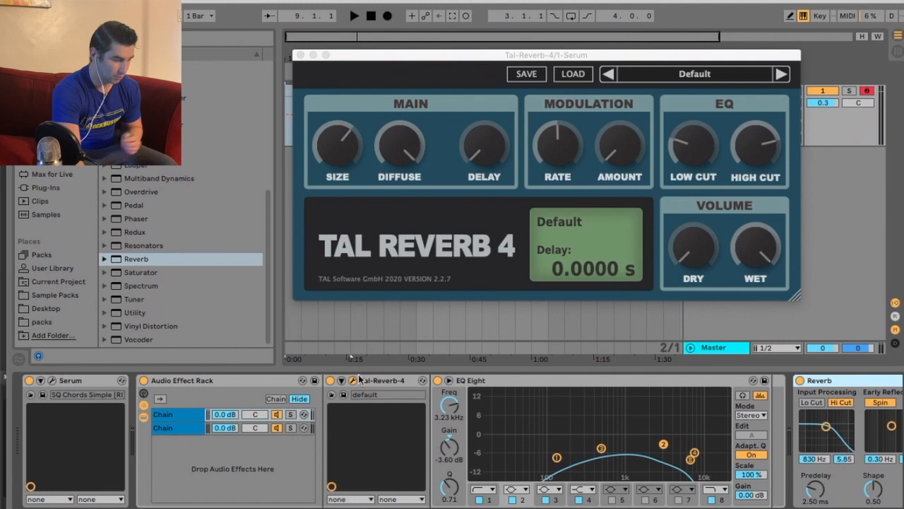
key(Delete)
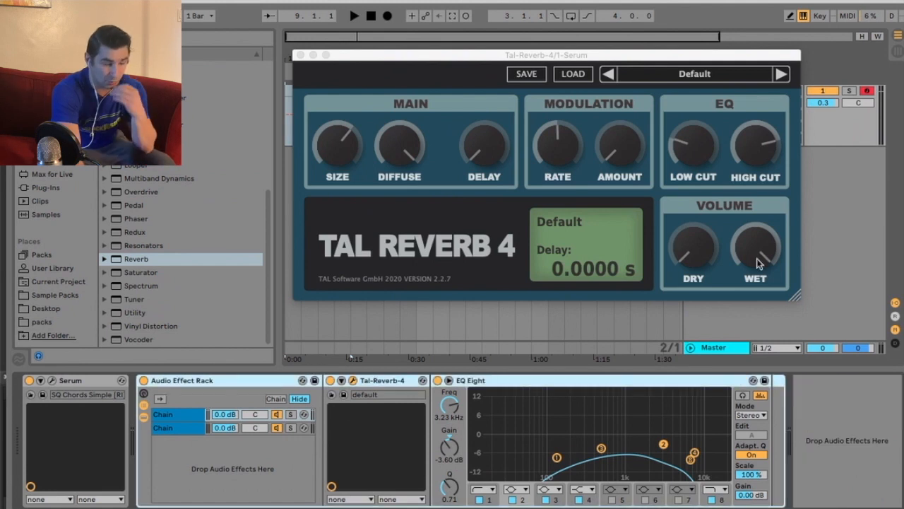
drag(592, 59, 591, 56)
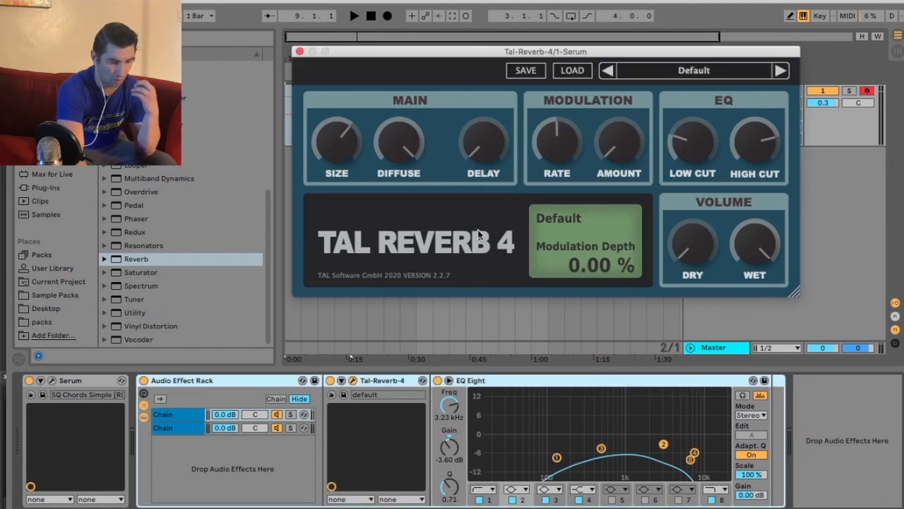